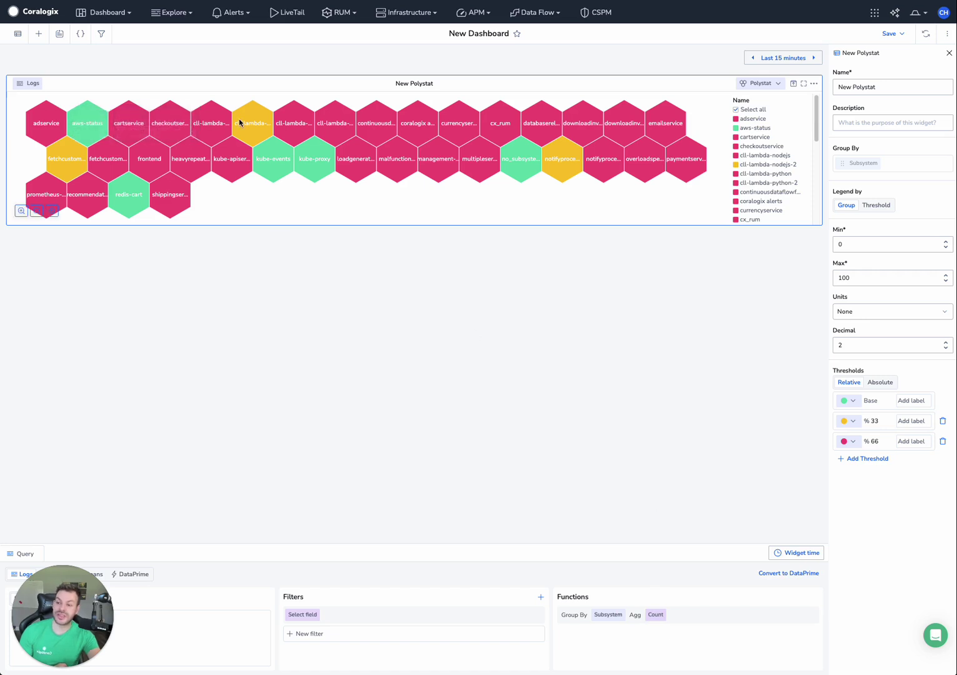
# - Examine the log counts of individual subsystem hexagons and the entries in the polystat's legend
pyautogui.moveTo(343, 169)
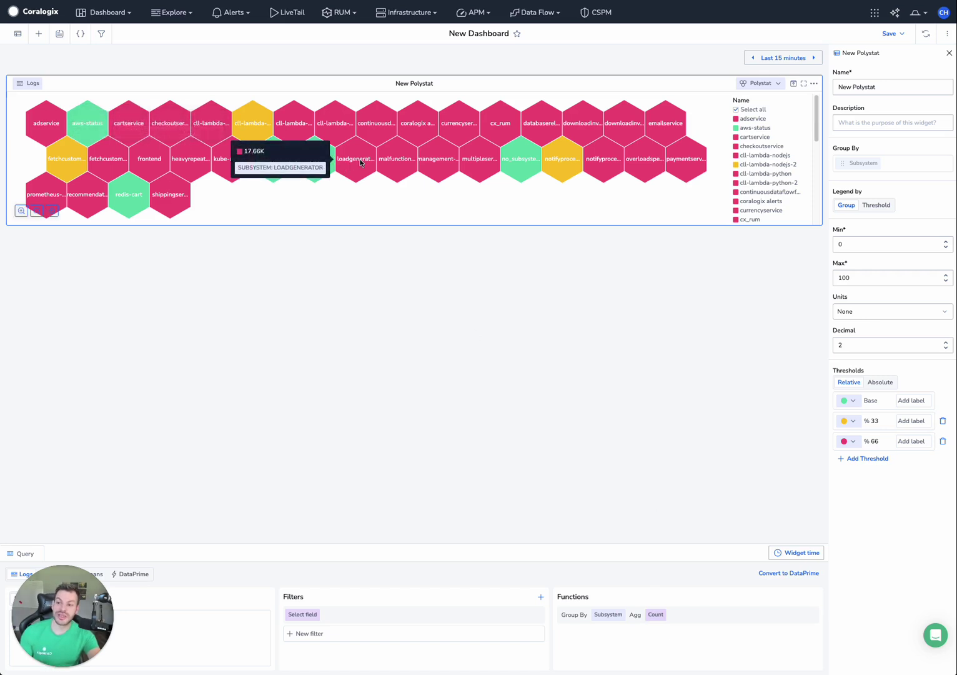
pyautogui.moveTo(402, 161)
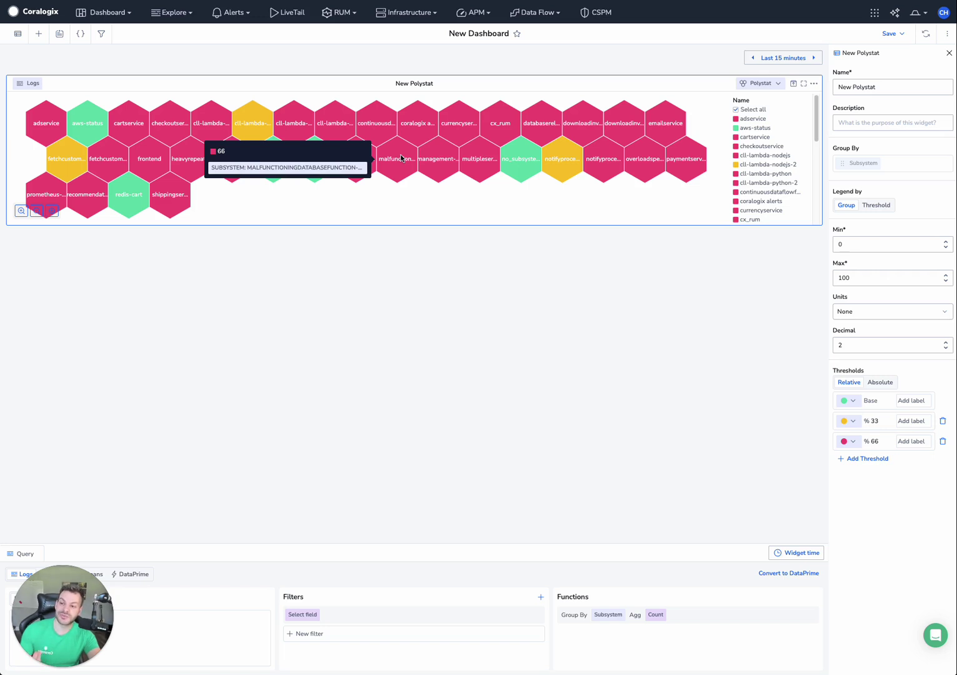
pyautogui.scroll(5, 402, 158)
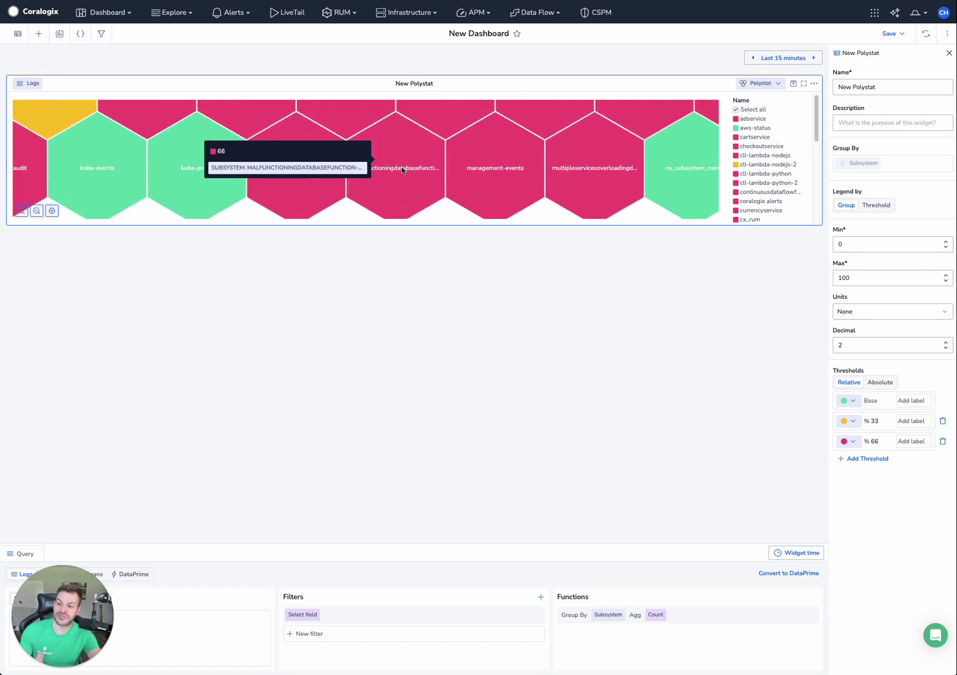
pyautogui.scroll(-8, 401, 166)
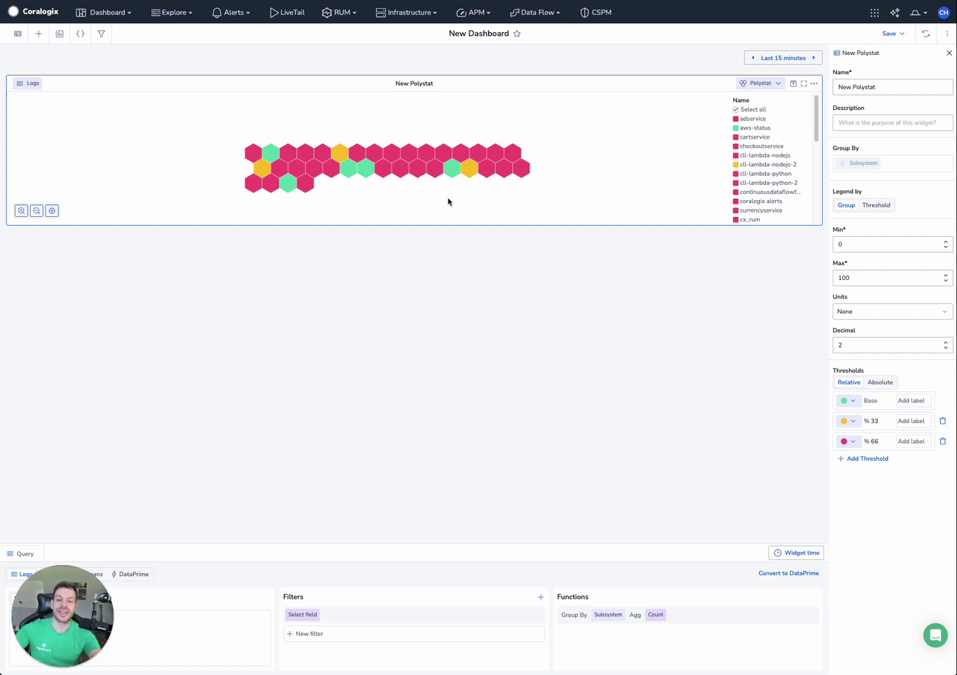
pyautogui.scroll(8, 429, 197)
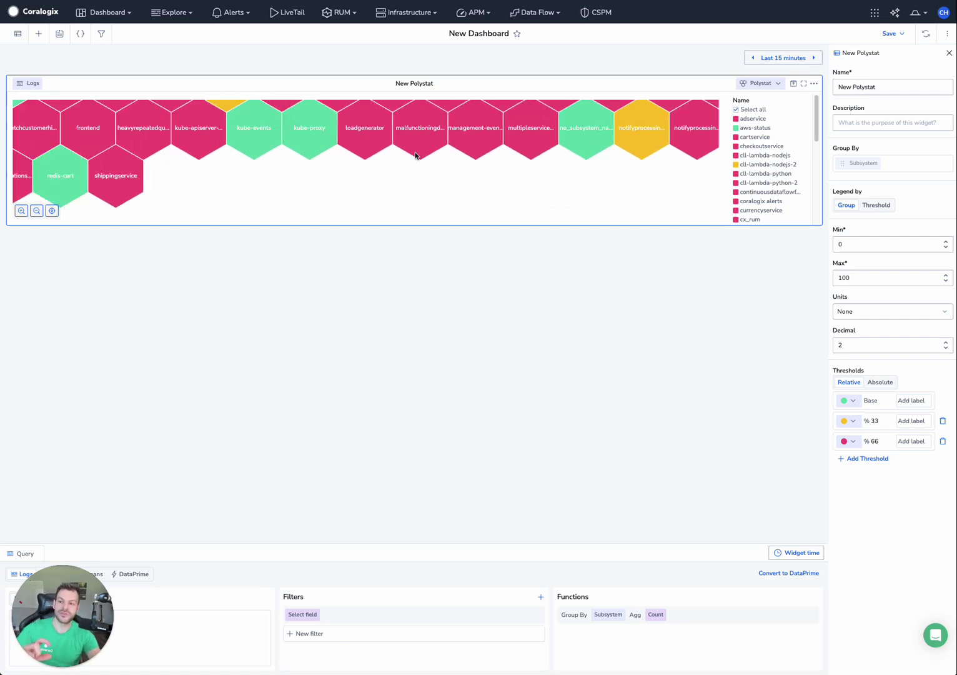
pyautogui.scroll(-3, 426, 141)
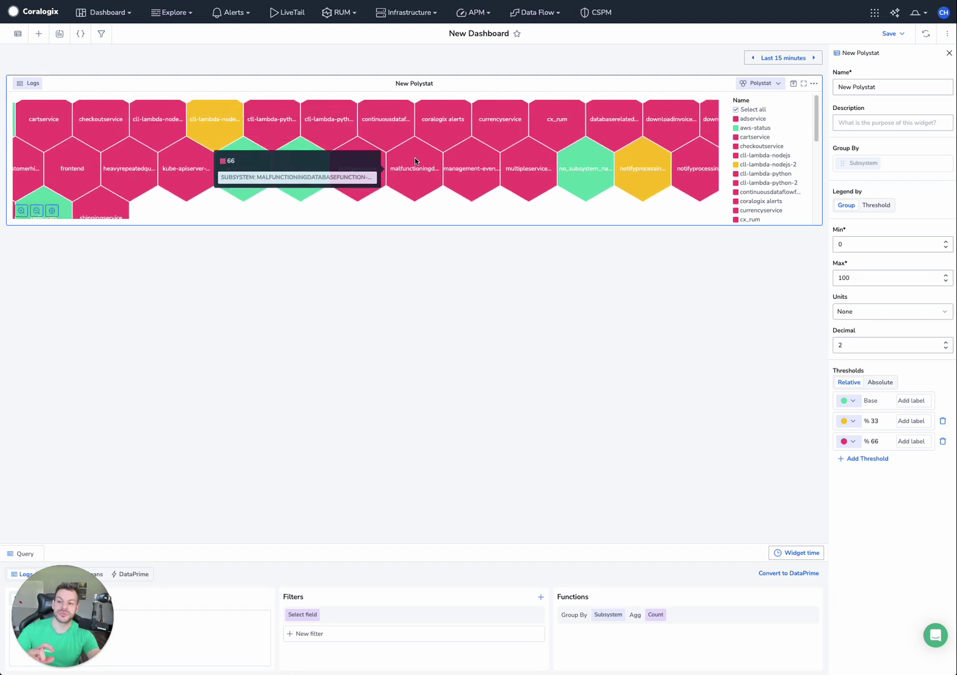
pyautogui.scroll(-3, 415, 164)
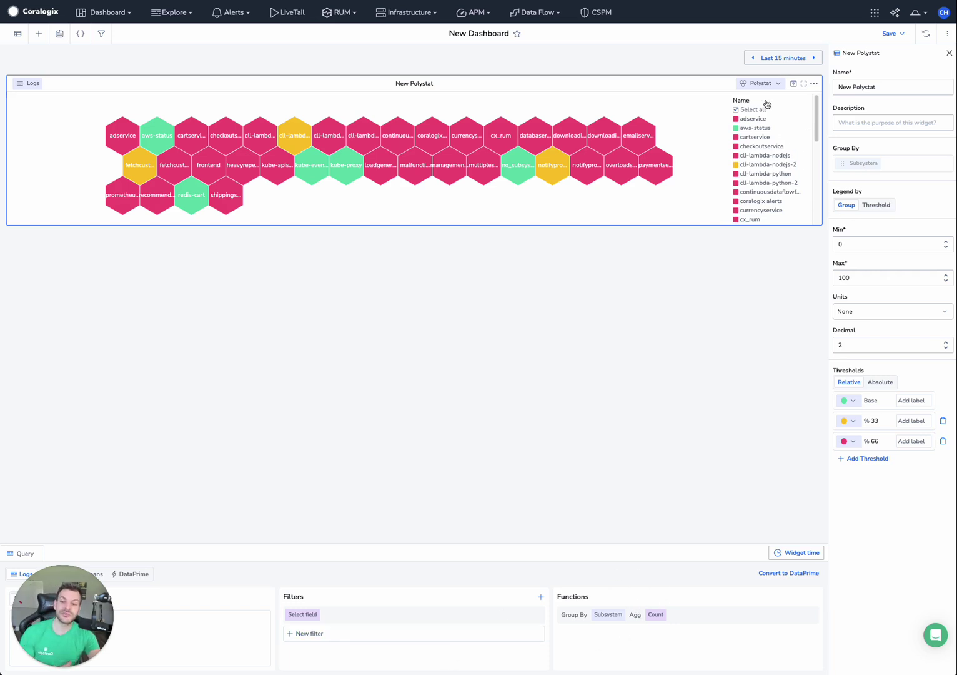
pyautogui.scroll(-5, 765, 177)
pyautogui.scroll(5, 764, 184)
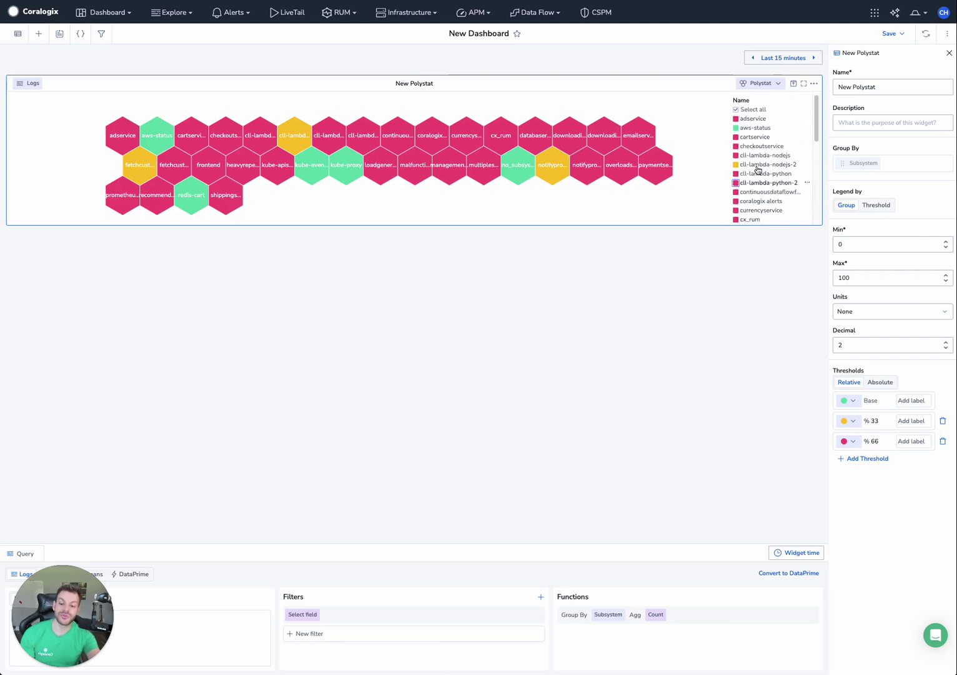
# - Isolate the > 66% range using the threshold legend and restore the legend to Group
pyautogui.click(874, 208)
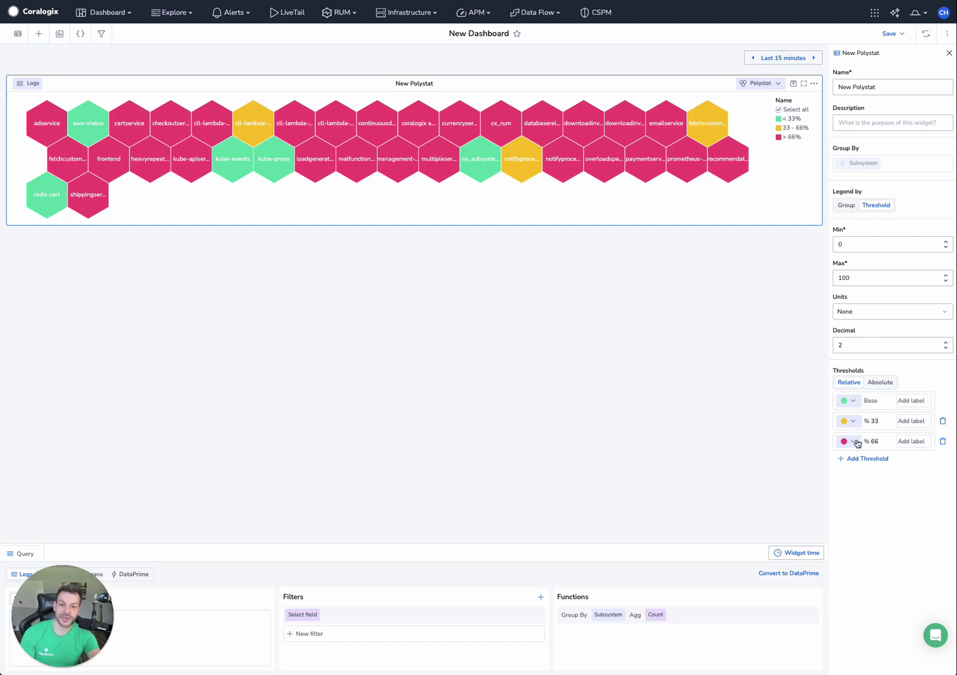
pyautogui.click(779, 109)
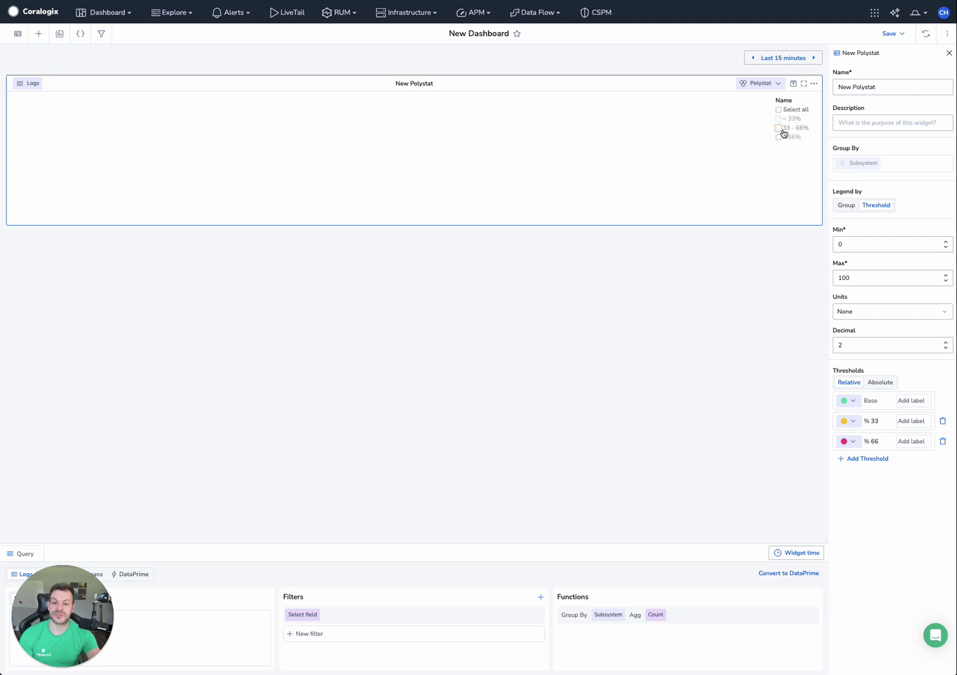
pyautogui.click(779, 136)
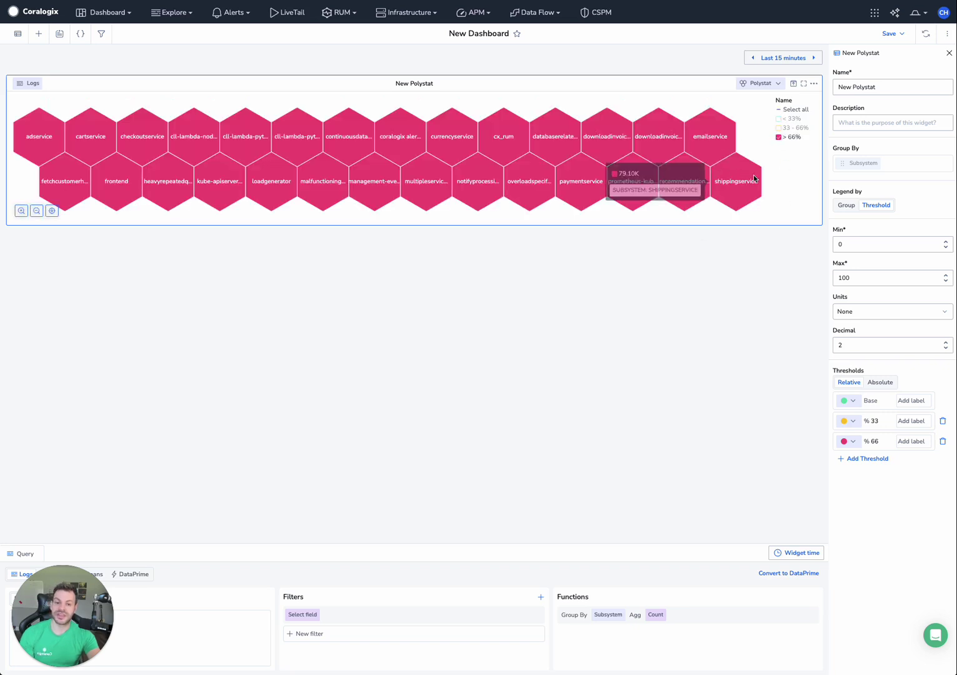
pyautogui.moveTo(754, 182)
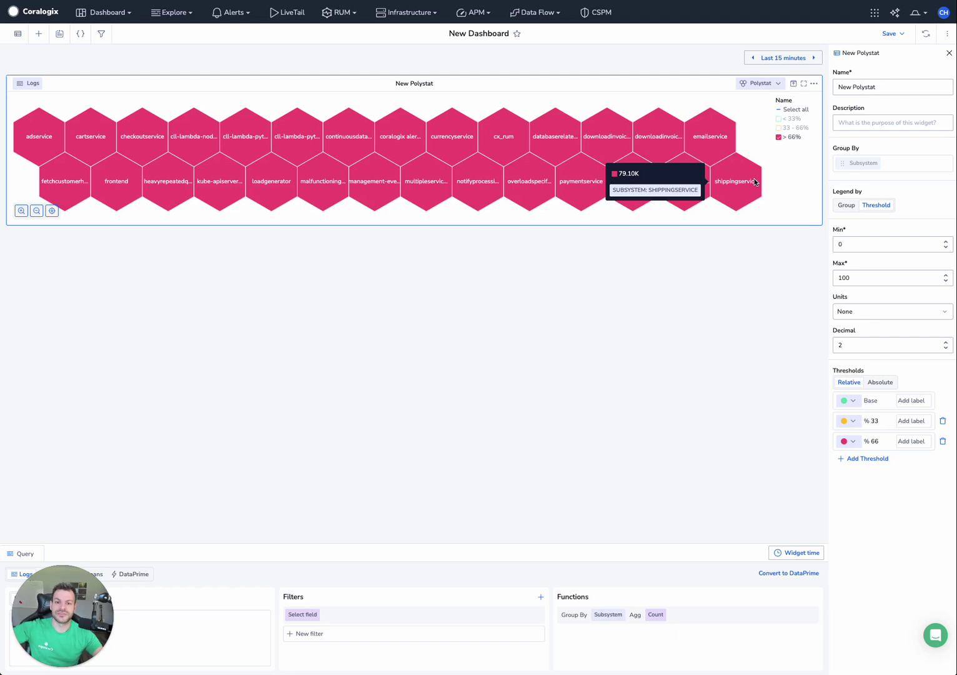
pyautogui.click(846, 205)
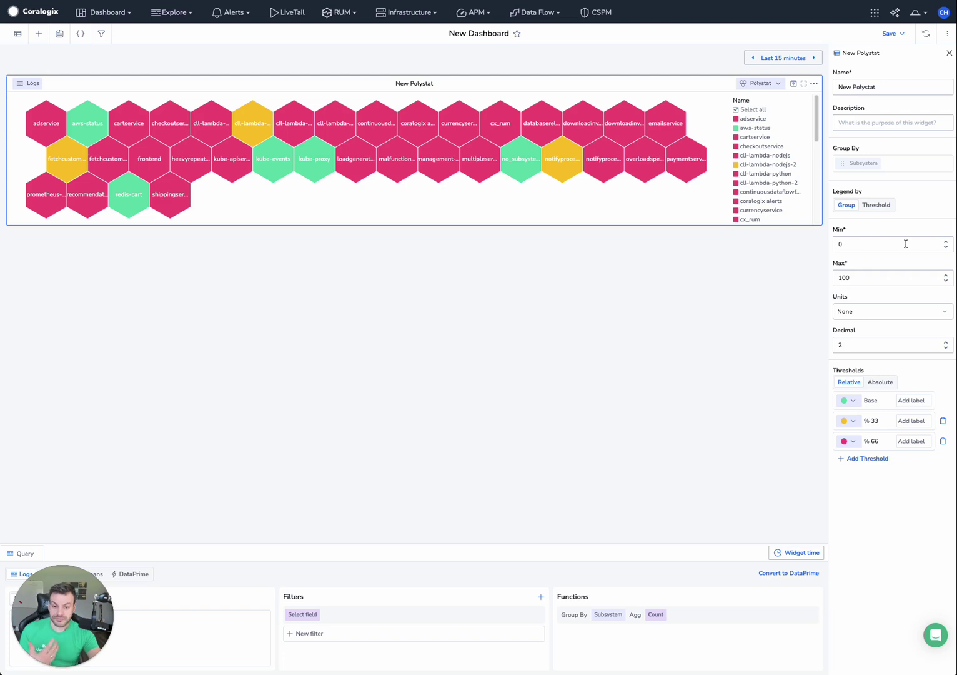
# - Set the polystat's maximum value to 100000
pyautogui.moveTo(700, 162)
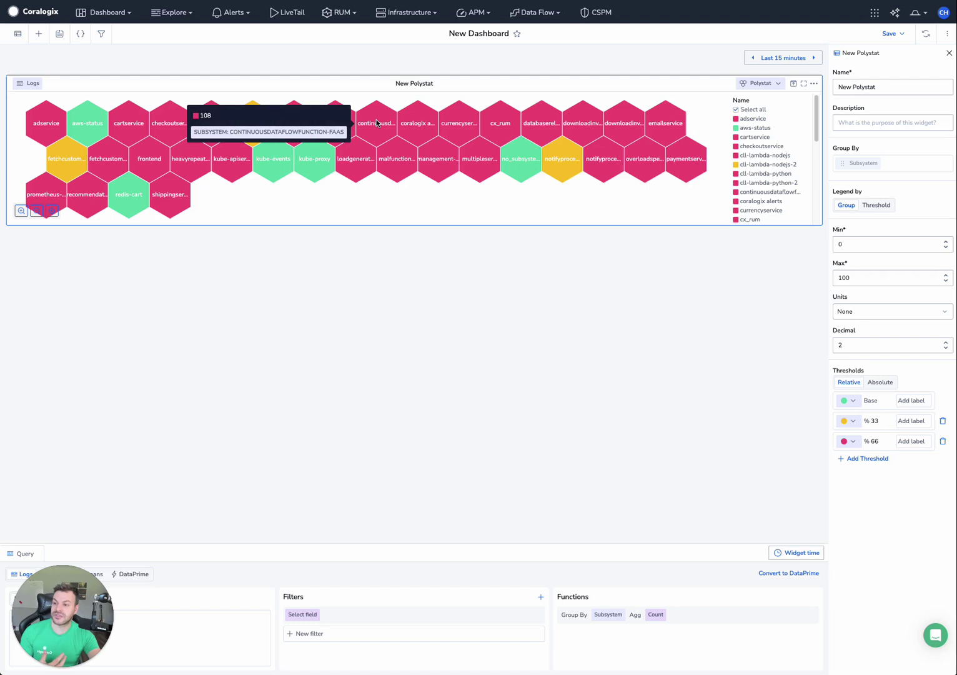
pyautogui.moveTo(361, 168)
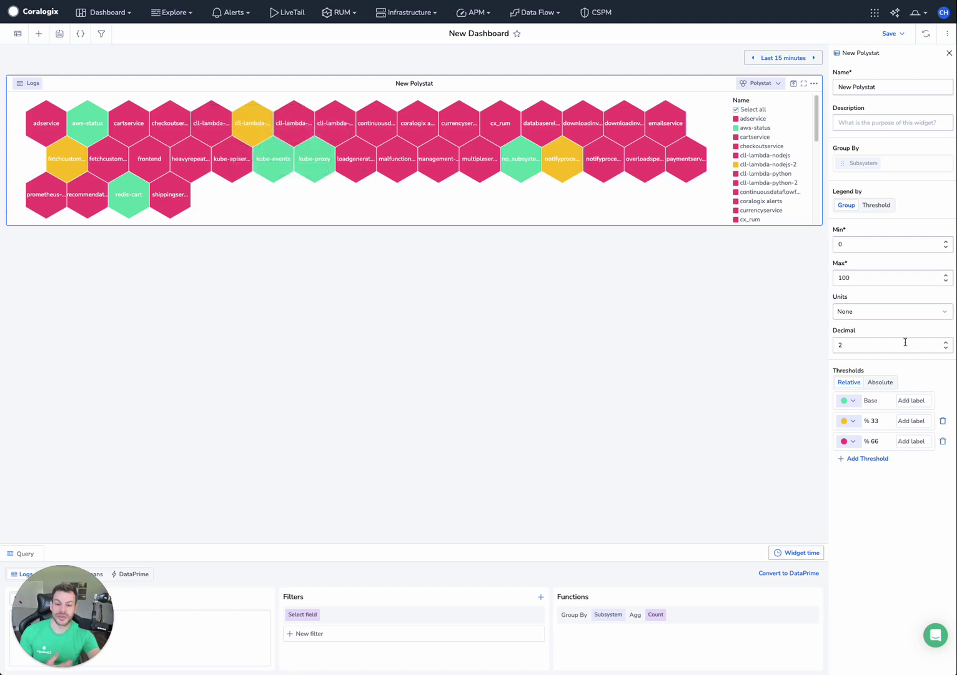
pyautogui.click(872, 276)
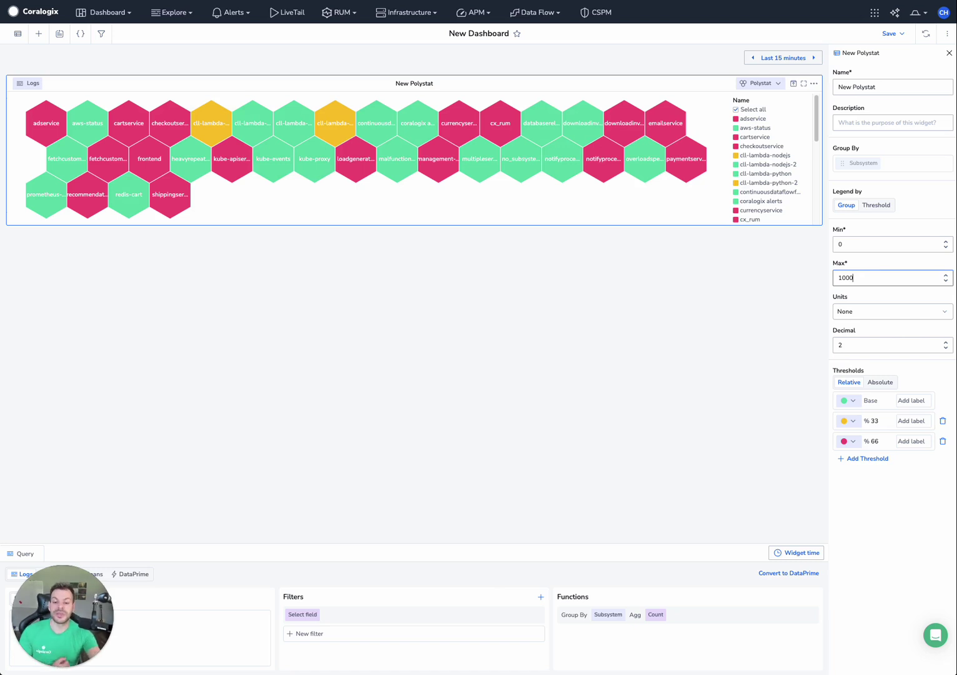
pyautogui.write('0')
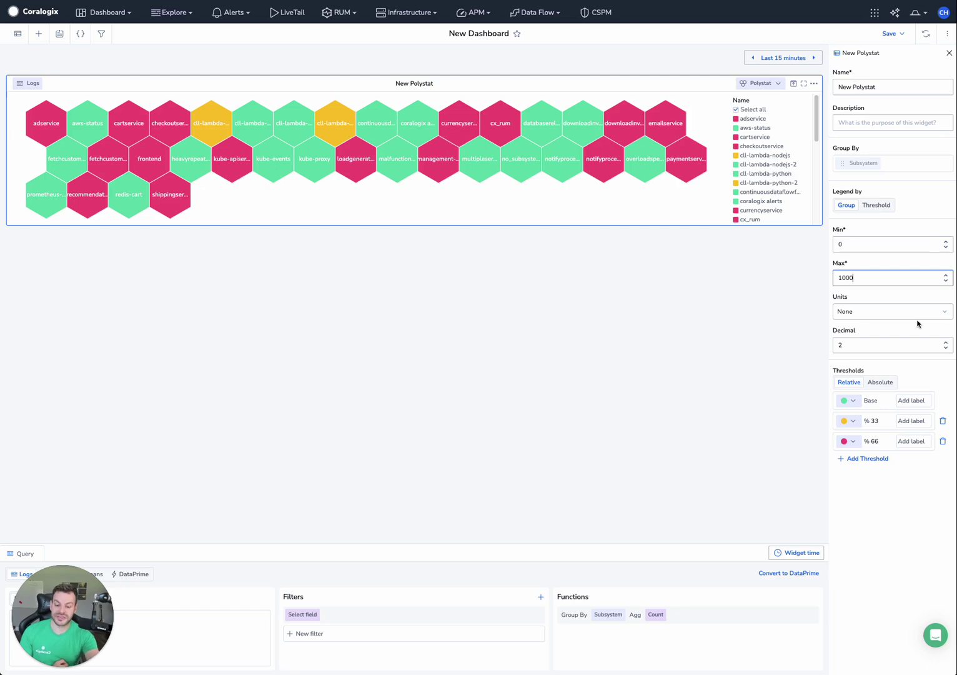
pyautogui.write('0000')
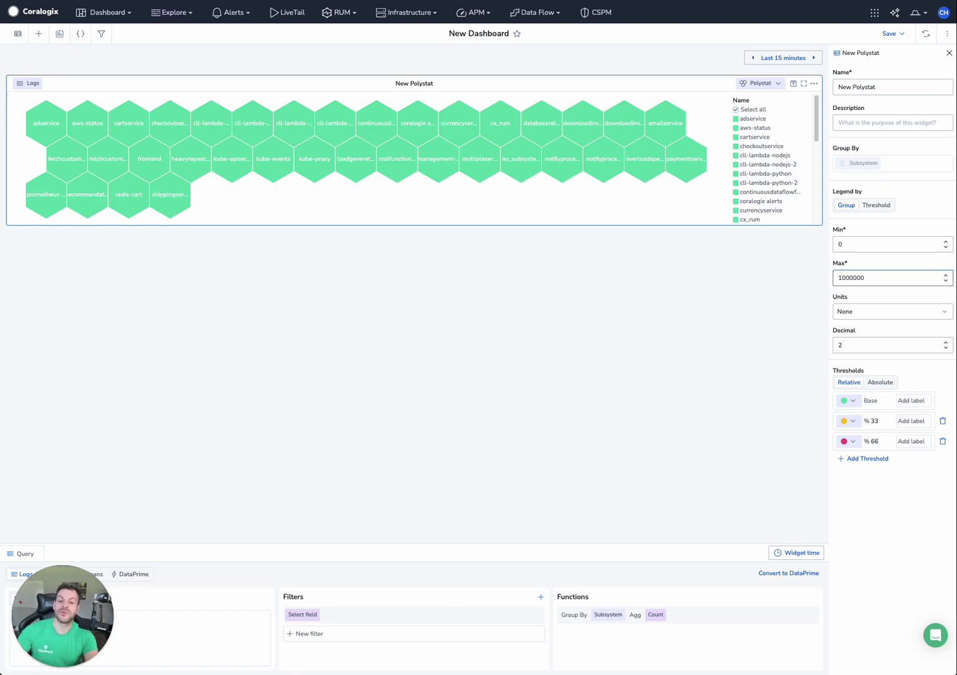
pyautogui.press('BackSpace')
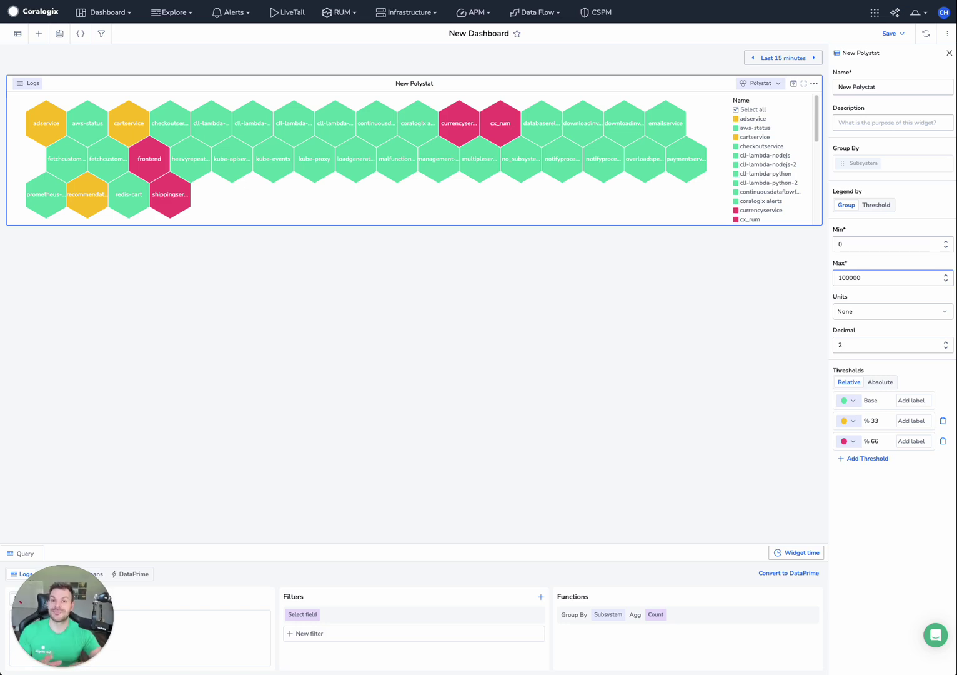
# - Set the polystat's units to Milliseconds and check the values of a few subsystem hexagons
pyautogui.click(918, 310)
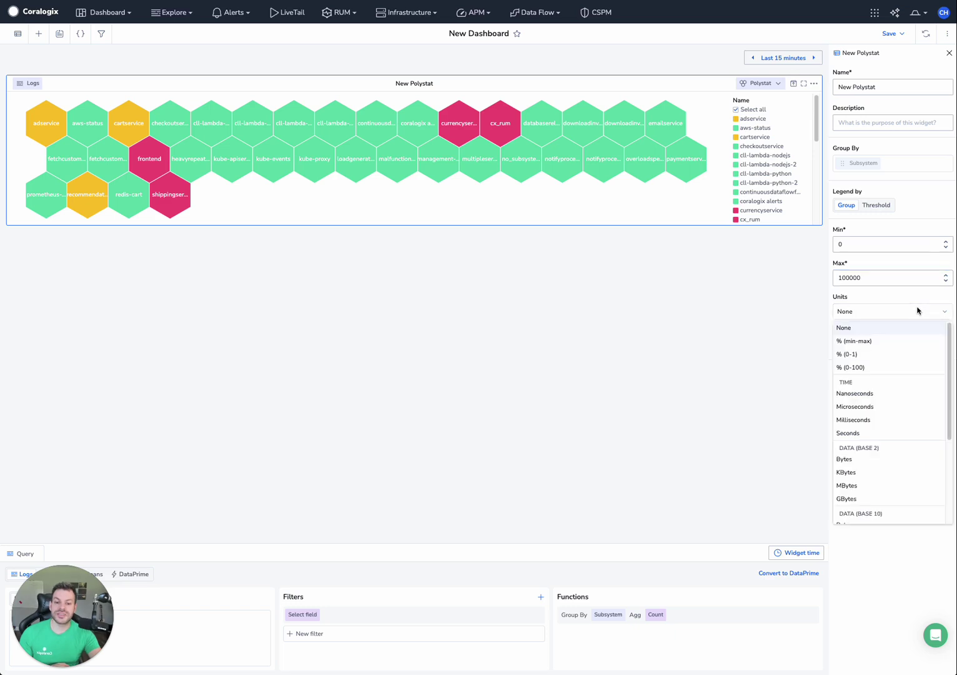
pyautogui.click(891, 419)
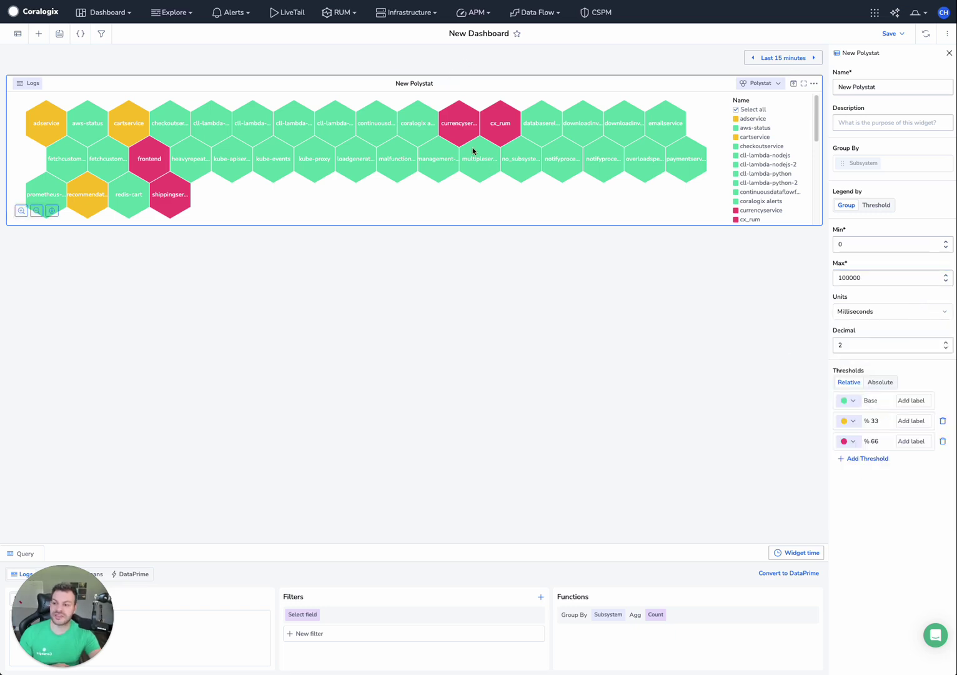
pyautogui.moveTo(462, 121)
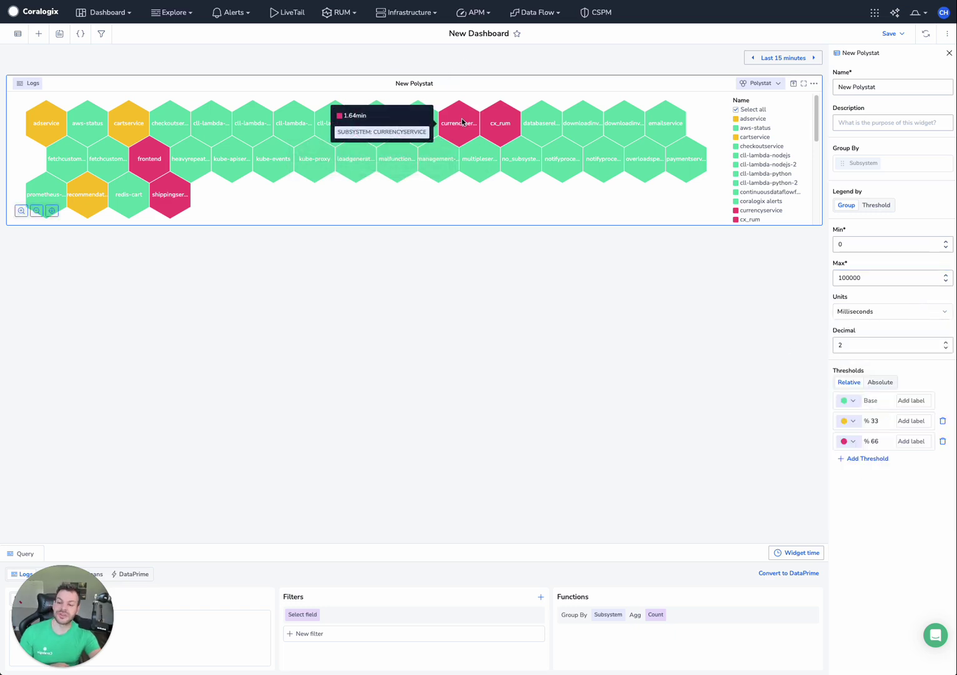
pyautogui.moveTo(437, 160)
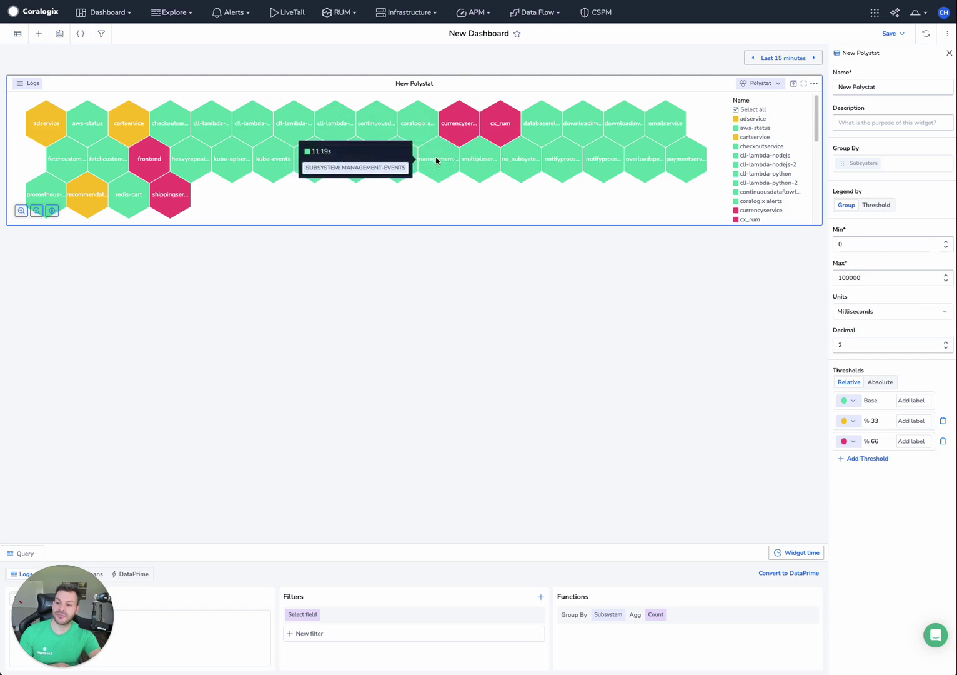
pyautogui.moveTo(370, 125)
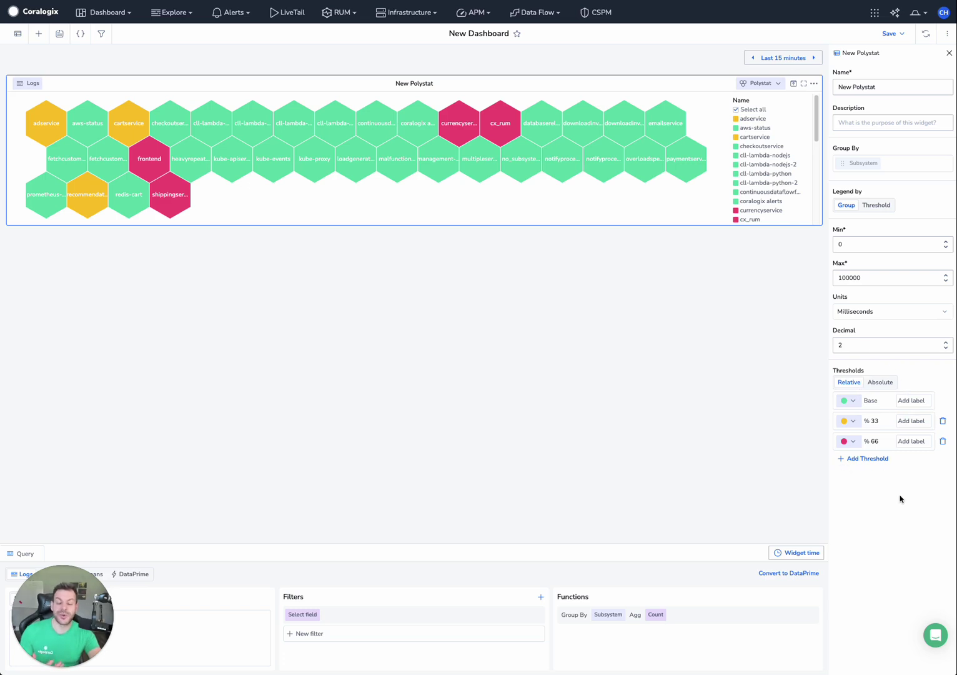
# - Add two extra thresholds below the 66% one and delete both again
pyautogui.click(868, 459)
pyautogui.click(868, 479)
pyautogui.click(943, 482)
pyautogui.click(943, 461)
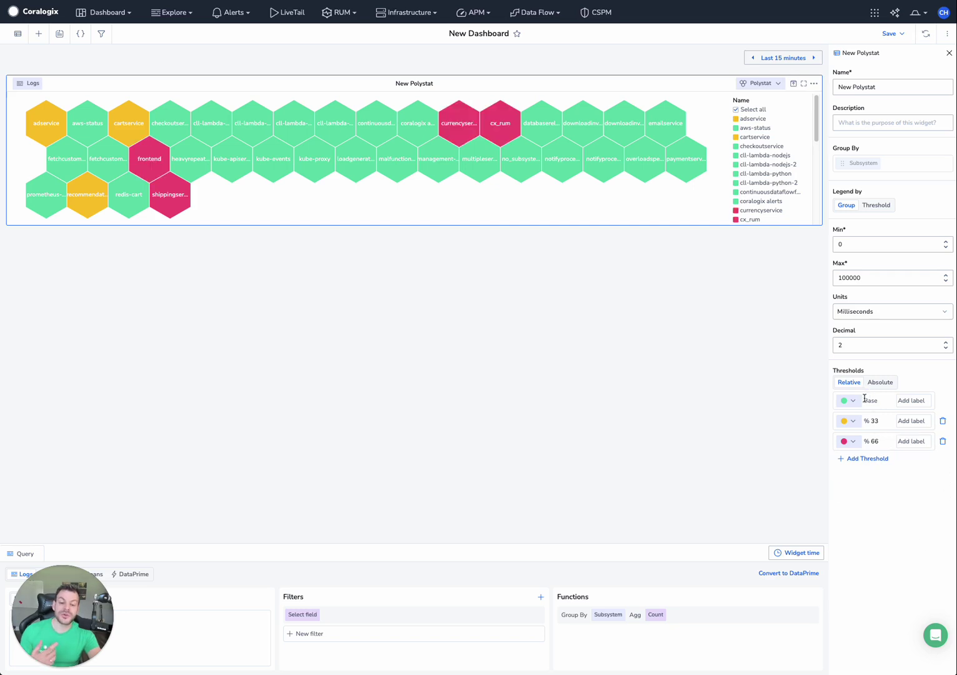
# - Label the 66% threshold PROBLEM
pyautogui.click(916, 421)
pyautogui.click(914, 441)
pyautogui.write('PROBLEM')
pyautogui.click(668, 297)
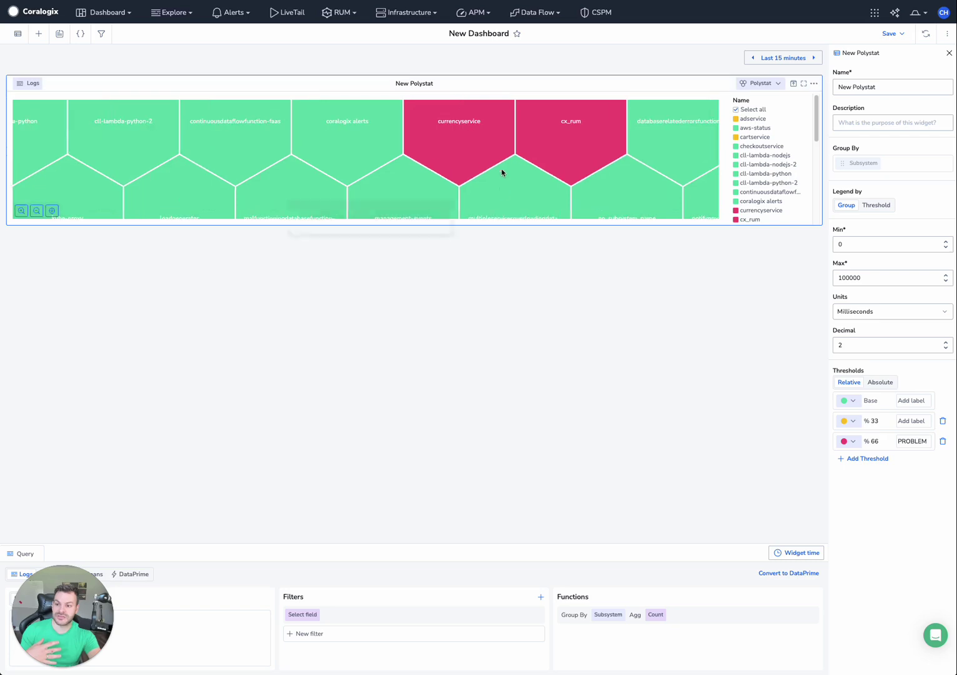
# - Make the polystat widget taller on the dashboard and inspect the details of the cx_rum hexagon
pyautogui.moveTo(741, 227); pyautogui.dragTo(750, 453)
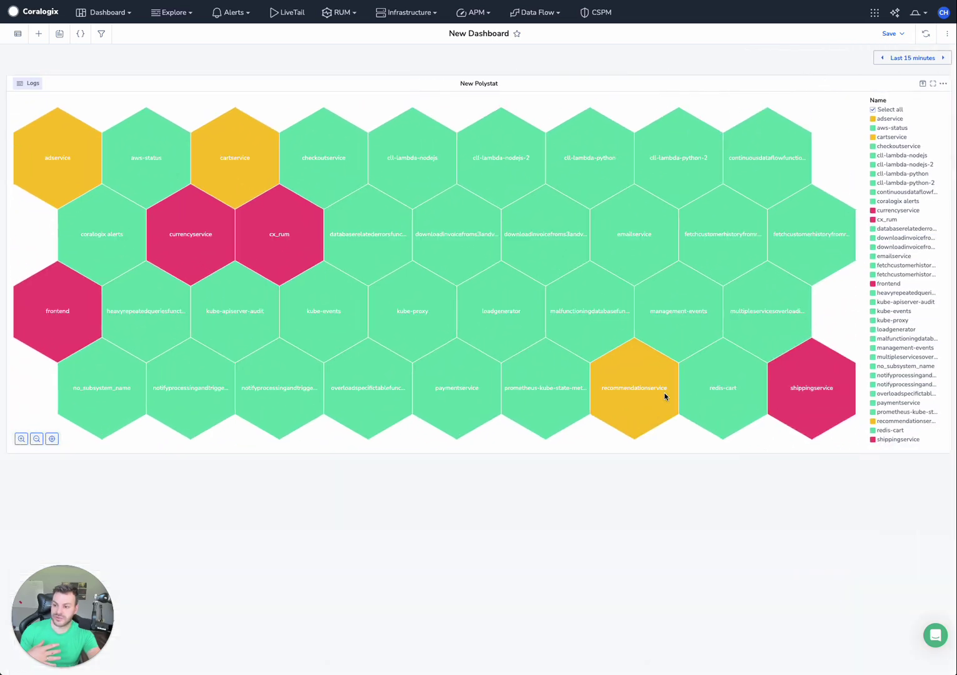
pyautogui.scroll(-3, 585, 317)
pyautogui.scroll(4, 451, 274)
pyautogui.scroll(3, 452, 277)
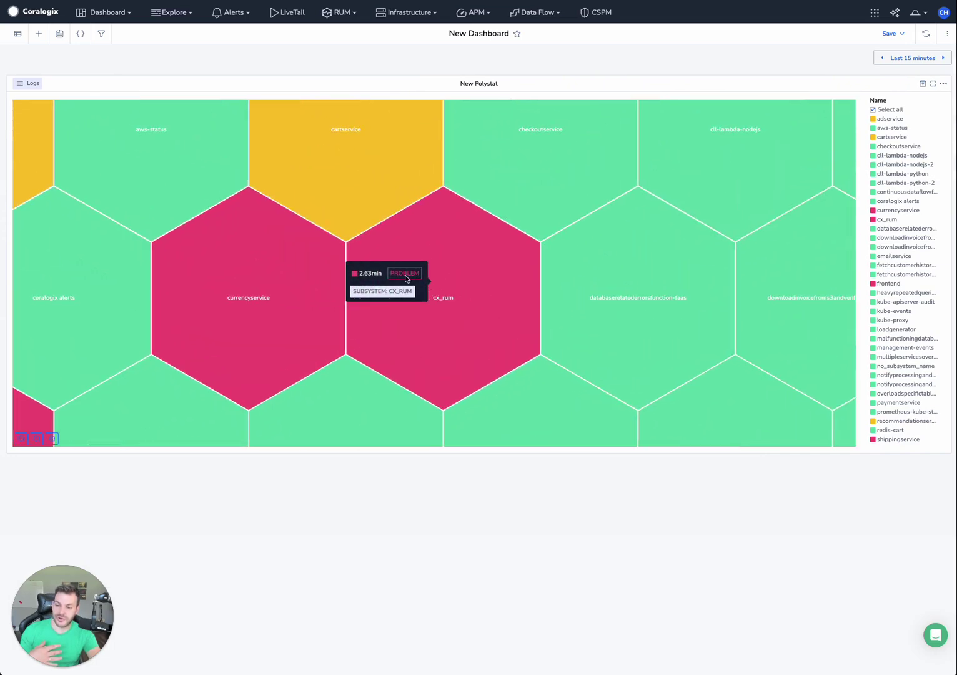
pyautogui.scroll(-5, 590, 317)
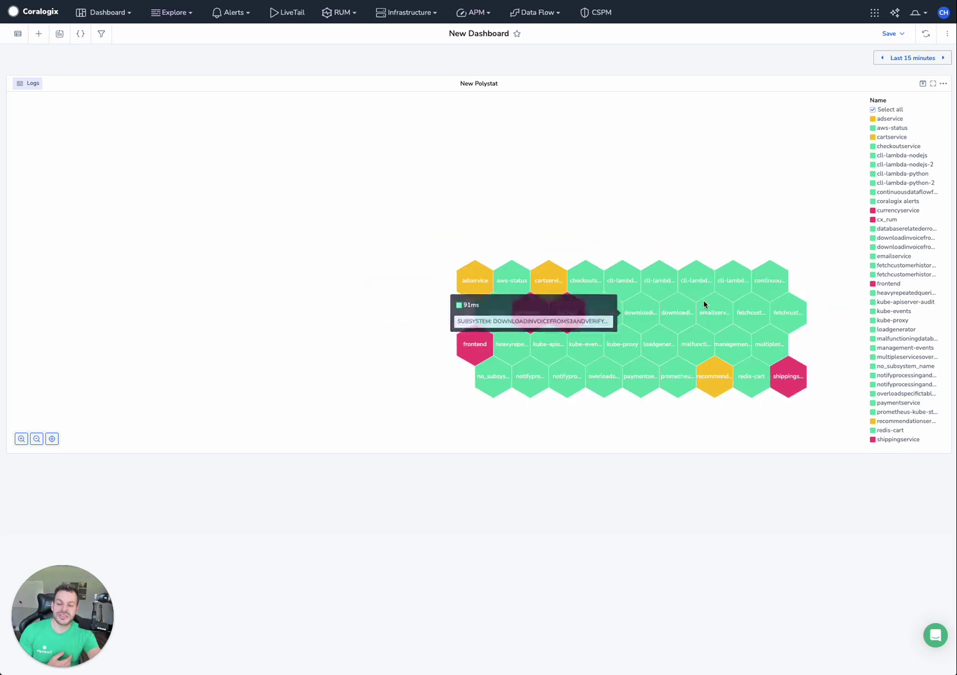
pyautogui.moveTo(796, 200); pyautogui.dragTo(649, 337)
pyautogui.moveTo(652, 458); pyautogui.dragTo(666, 287)
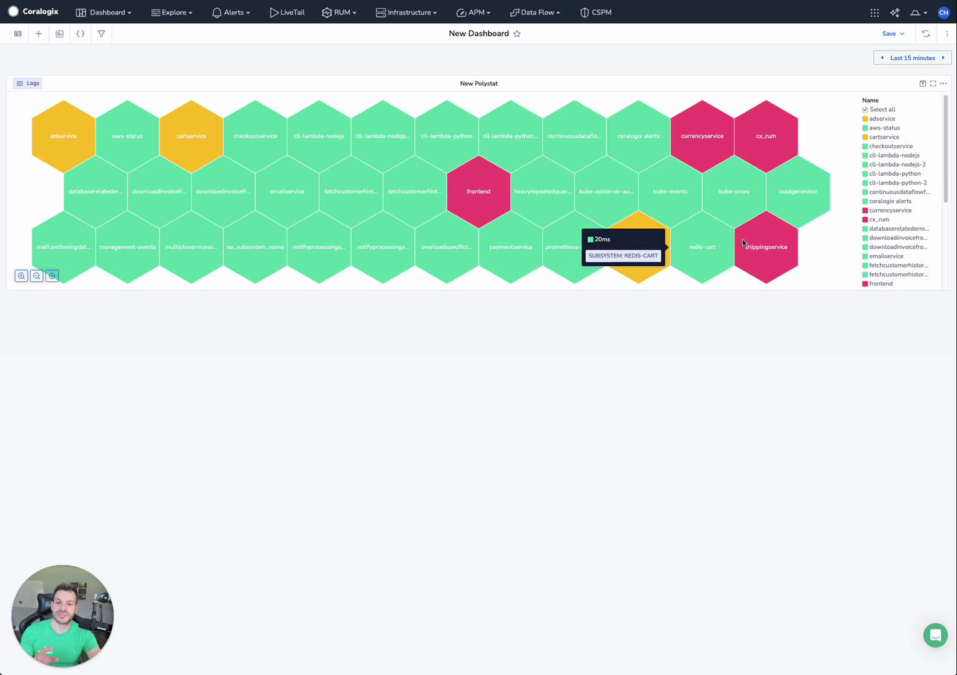
# - Reopen the widget's settings to switch the thresholds to Absolute and set the PROBLEM threshold to 50000
pyautogui.click(792, 84)
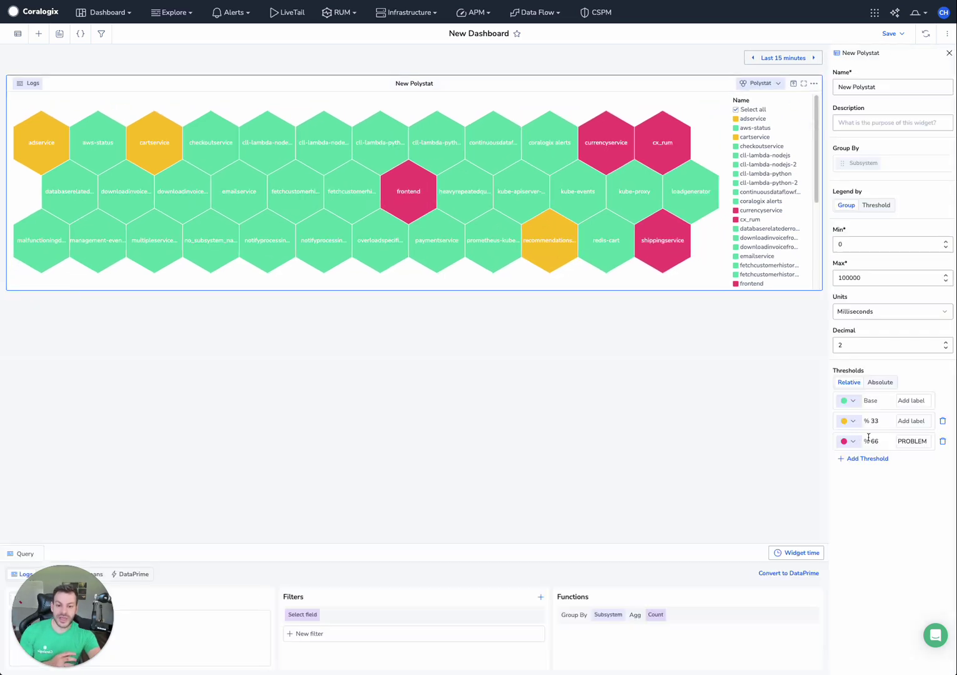
pyautogui.click(879, 383)
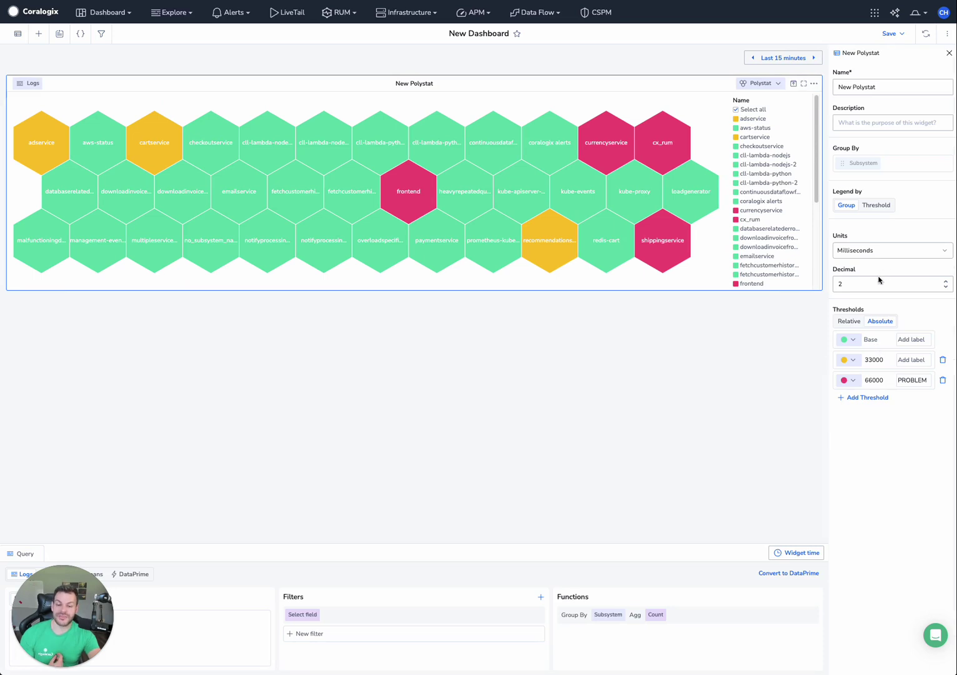
pyautogui.doubleClick(880, 379)
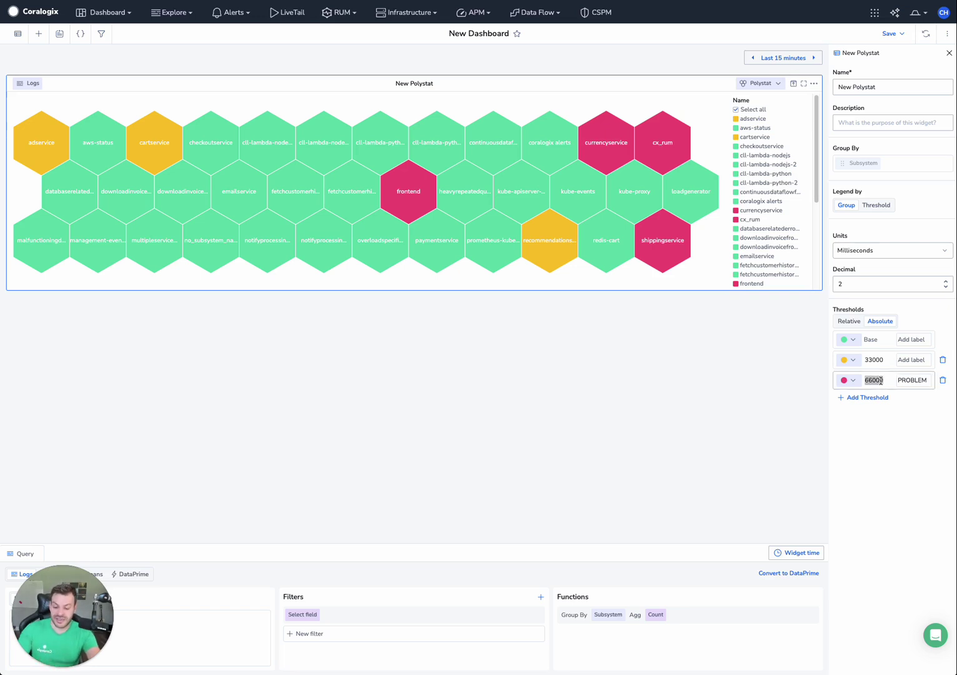
pyautogui.write('50000')
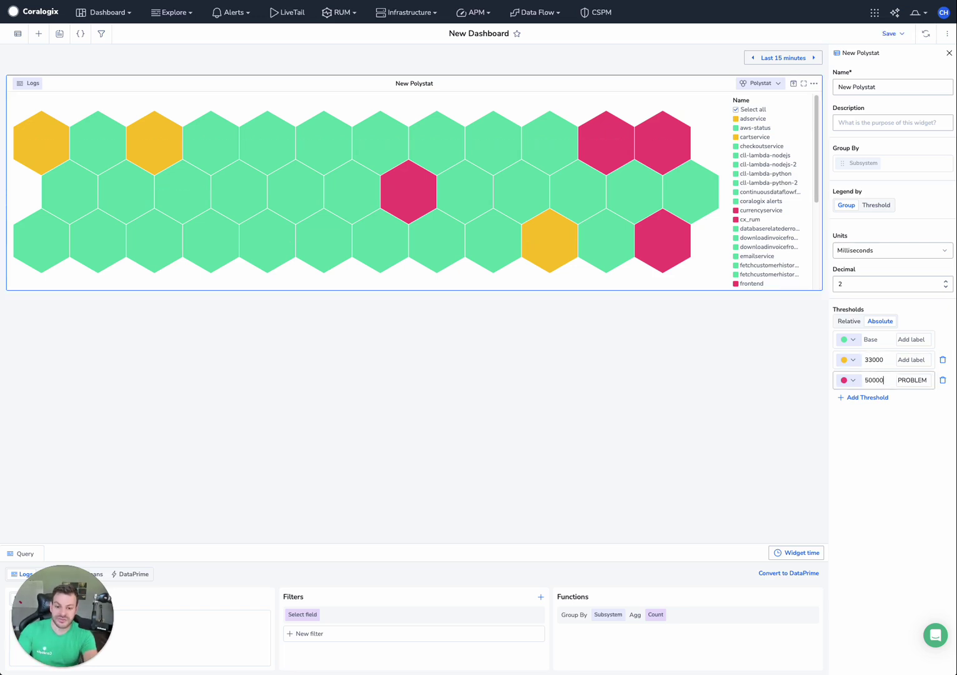
pyautogui.moveTo(603, 152)
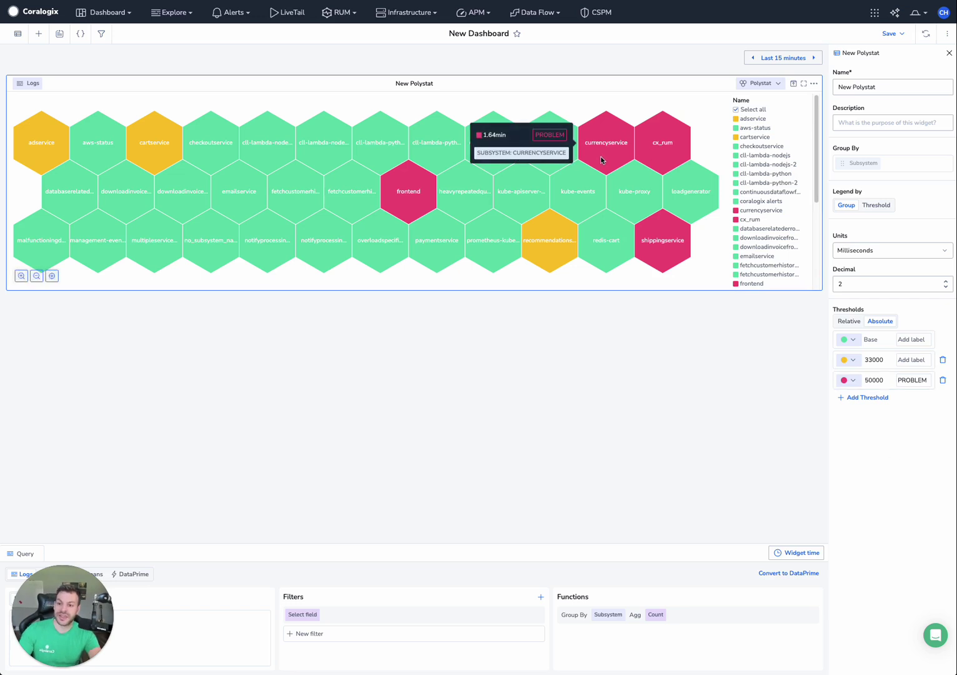
pyautogui.moveTo(658, 228)
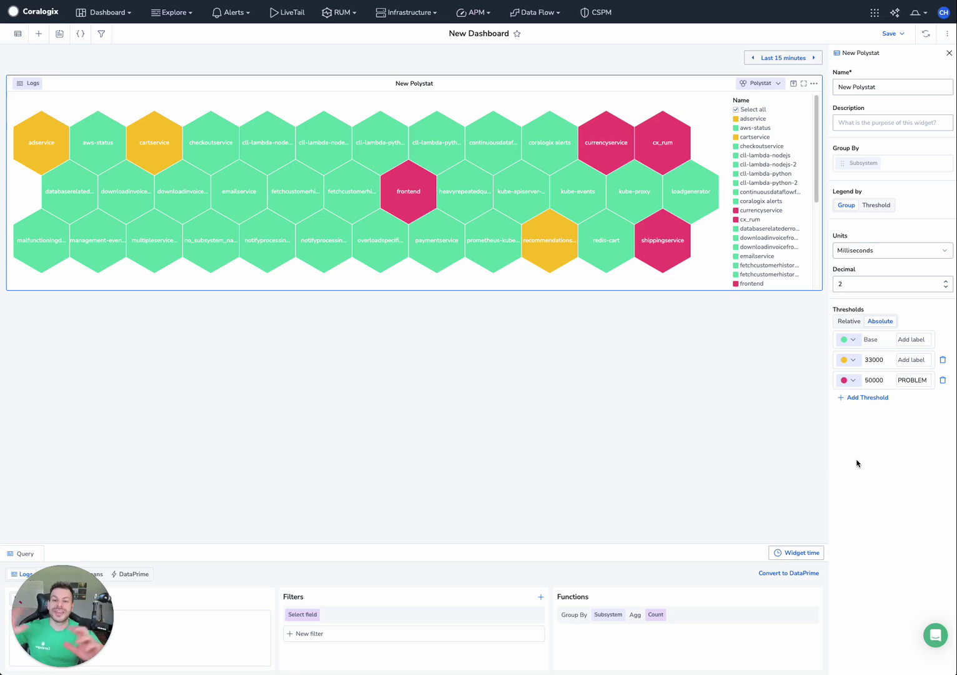
pyautogui.scroll(5, 605, 214)
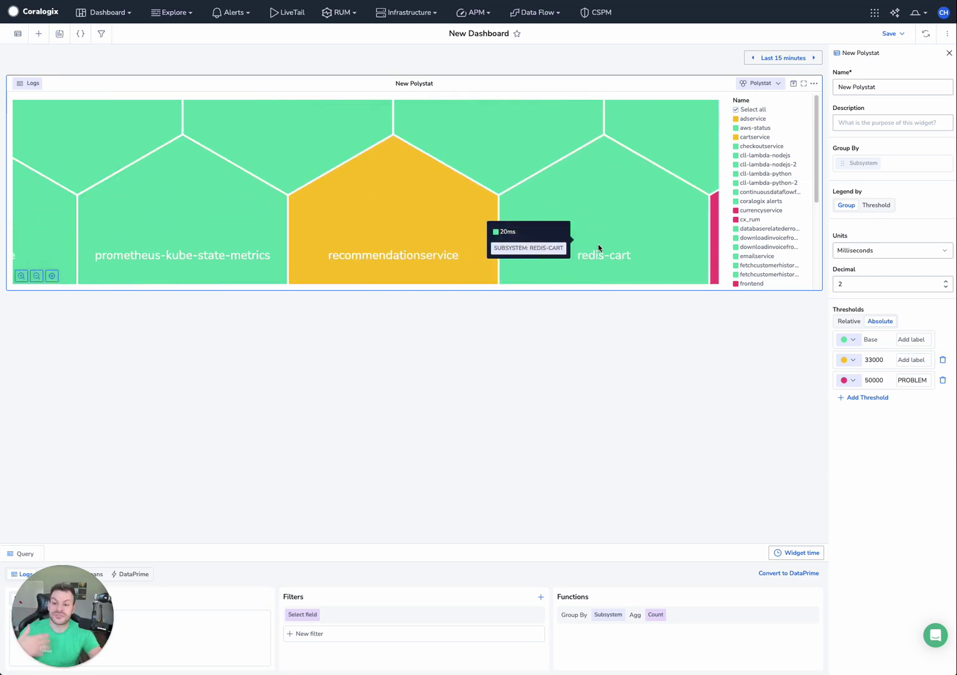
pyautogui.scroll(-5, 601, 246)
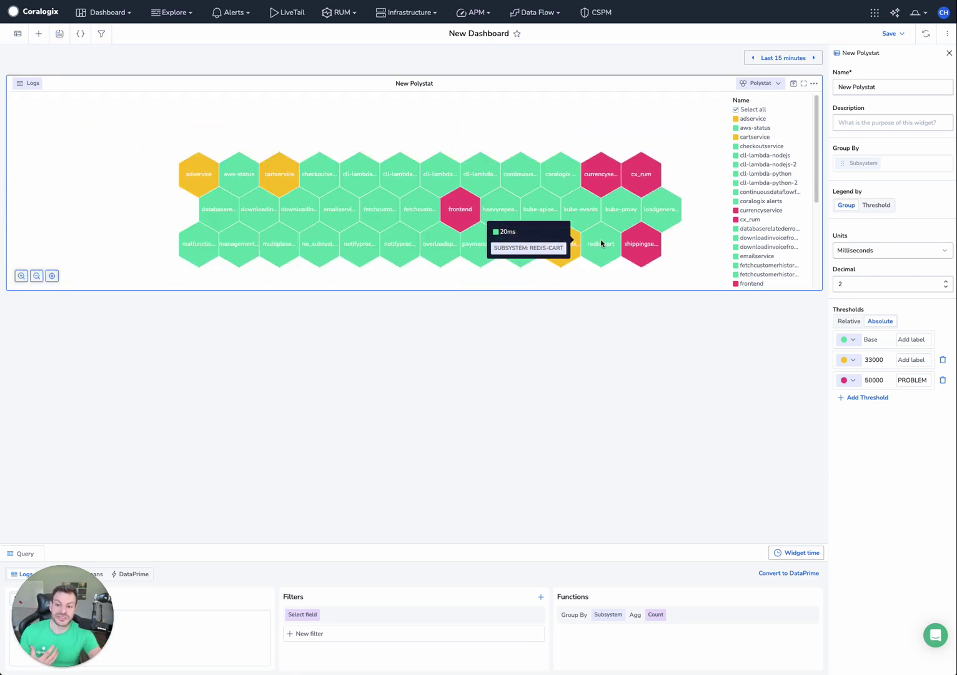